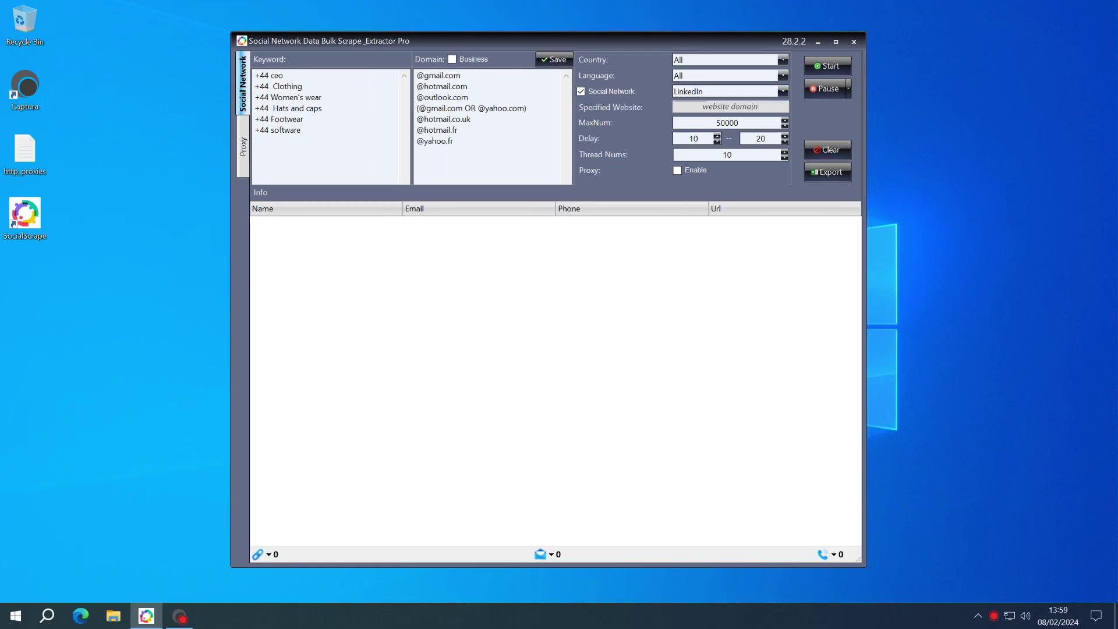
Step: Look through the available search countries and result languages, and see how the social network option switches off and on
click(784, 60)
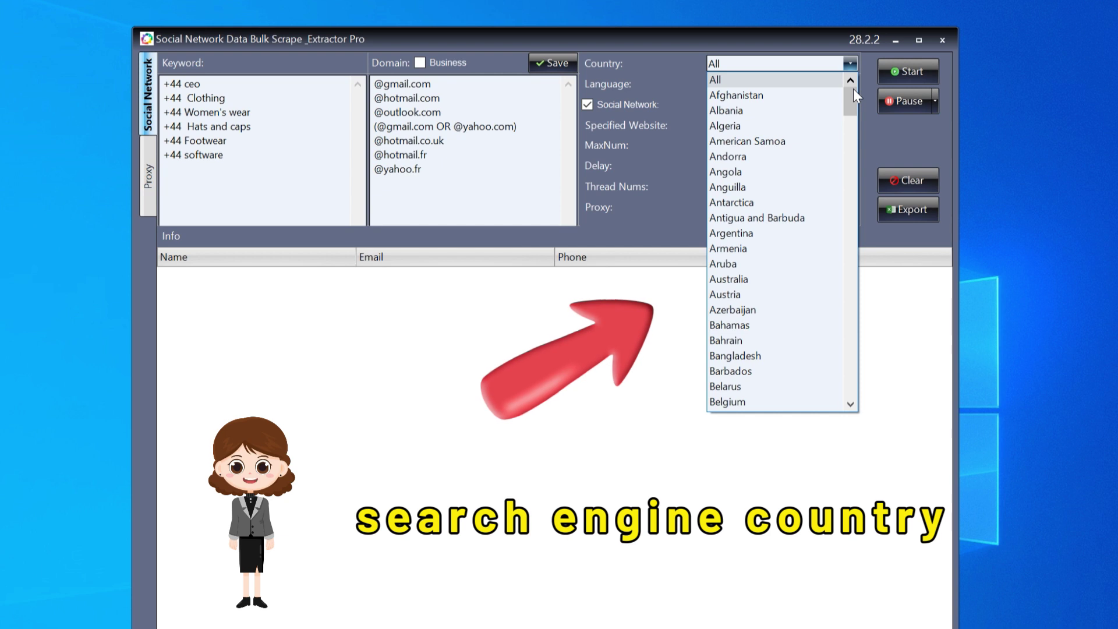
scroll(855, 121, down, 1)
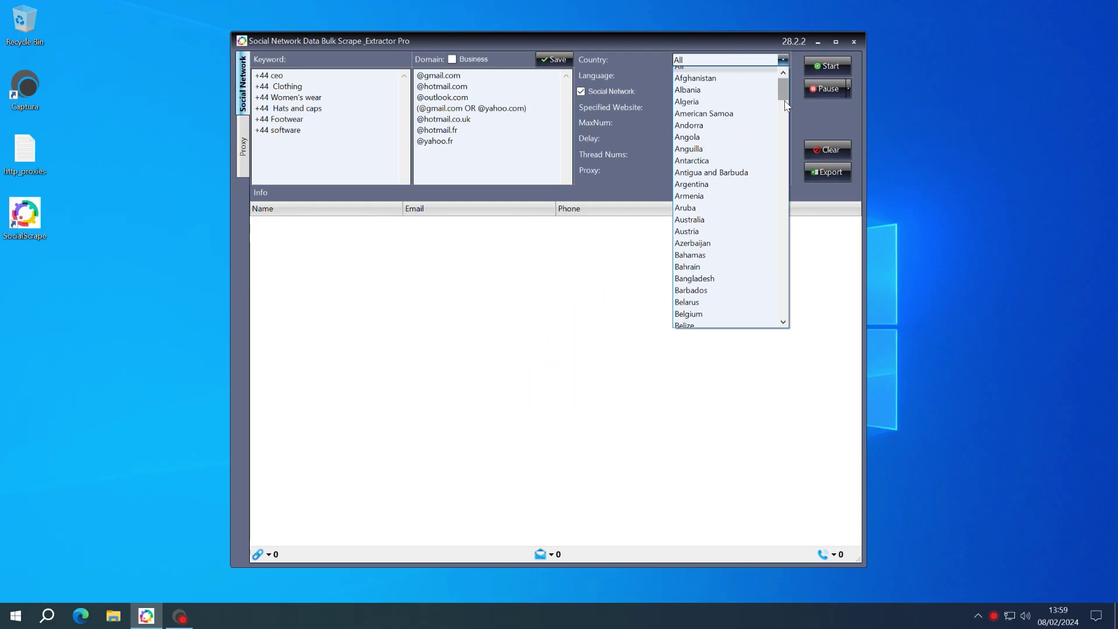
drag(784, 101, 785, 69)
click(727, 55)
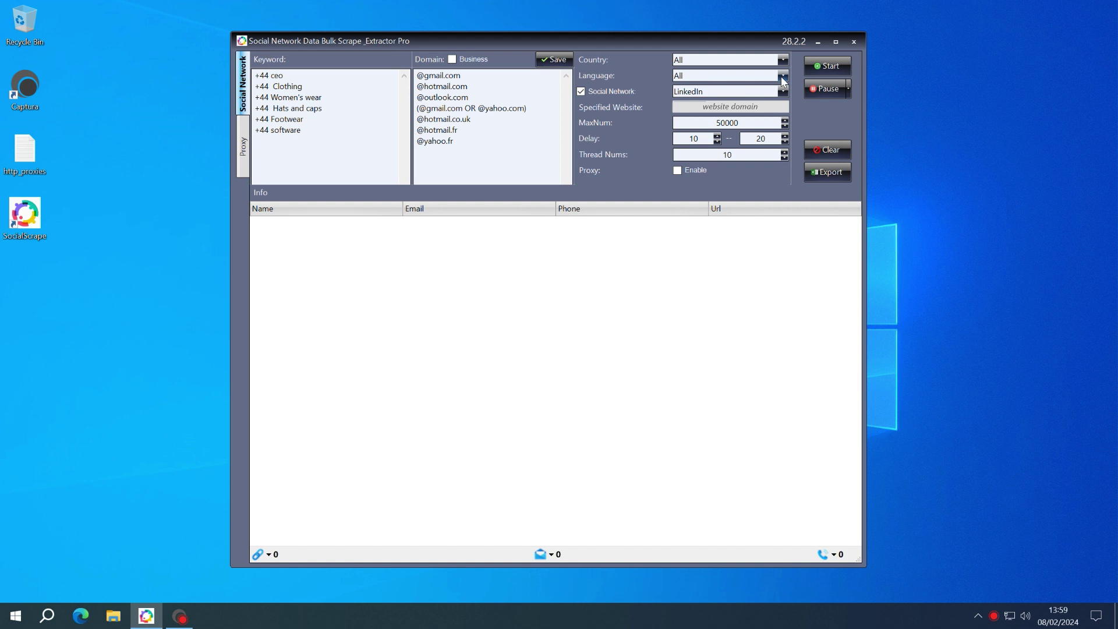
click(782, 76)
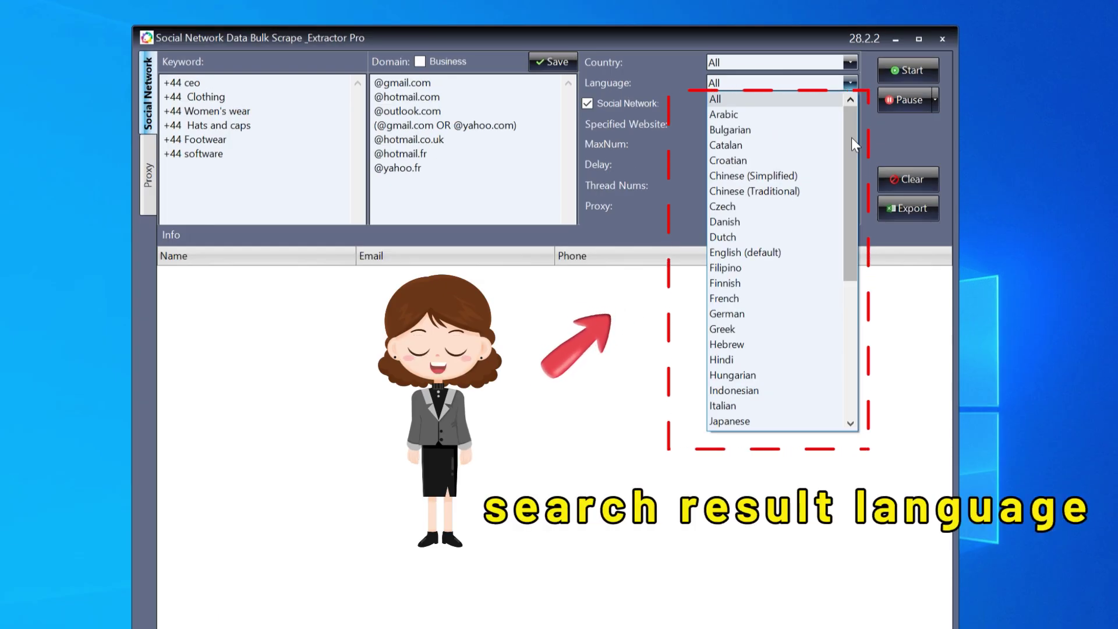
scroll(851, 138, down, 8)
scroll(838, 308, up, 7)
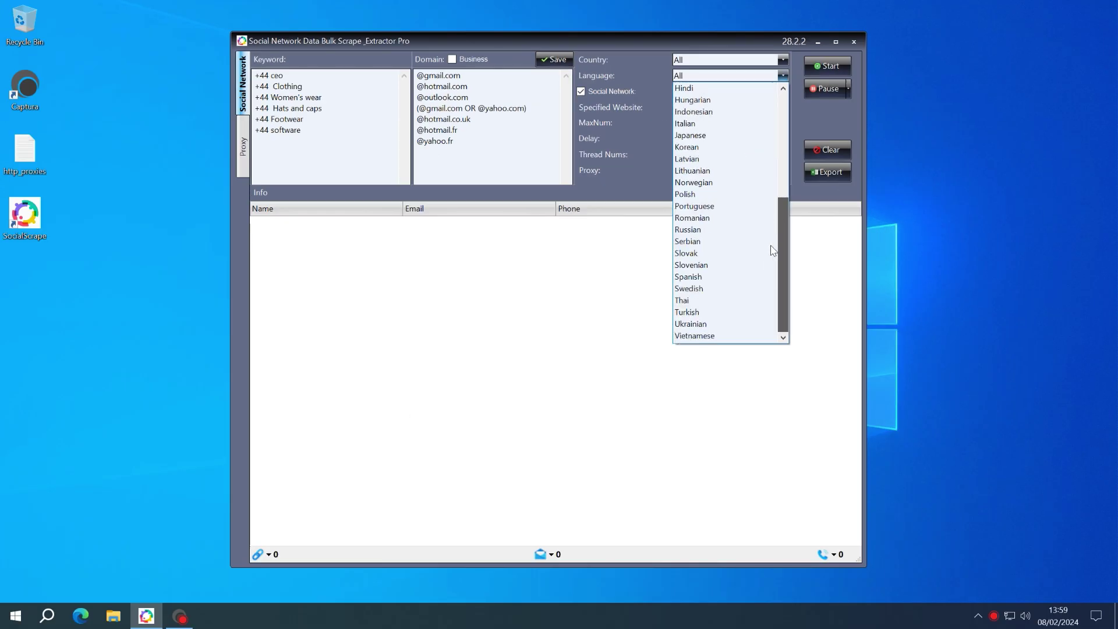
click(741, 56)
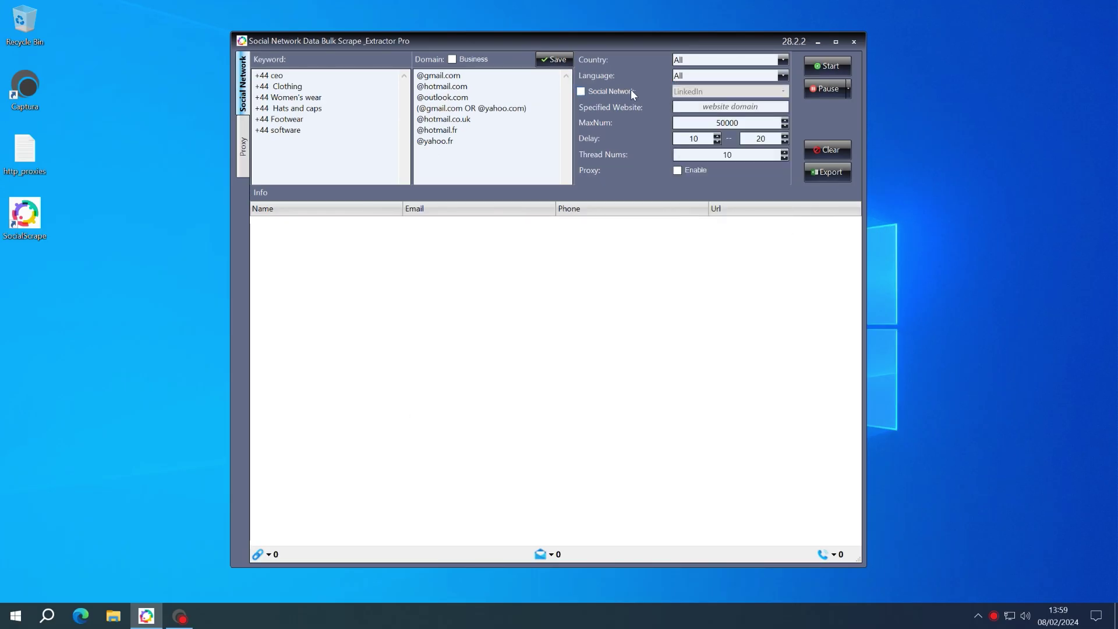
click(631, 92)
click(609, 91)
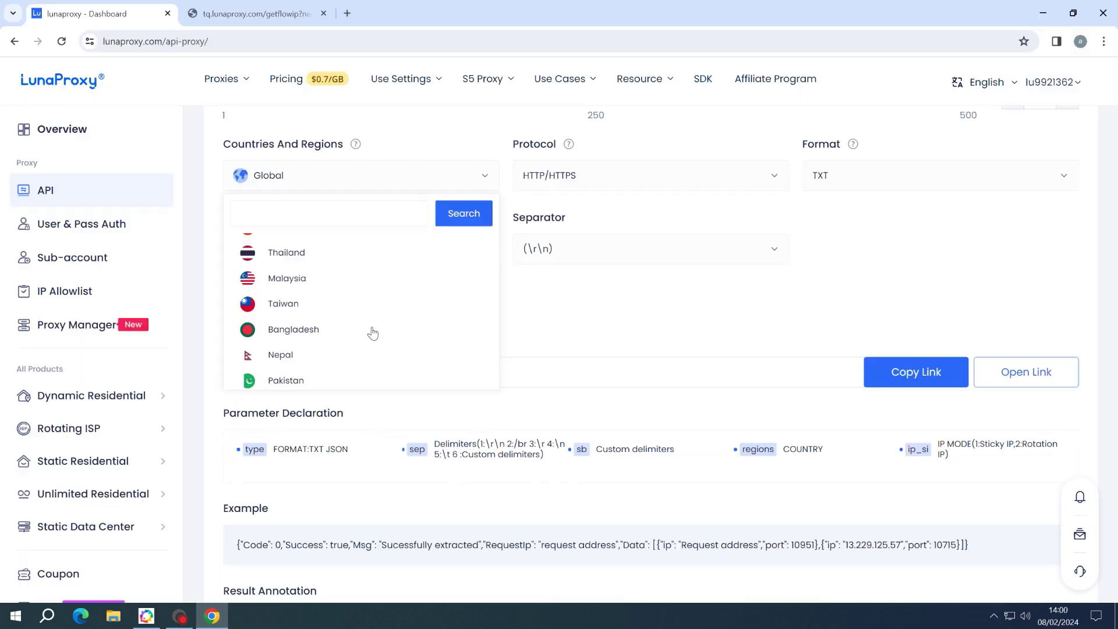
Step: Set the proxy country to GB on the LunaProxy API page and generate the API link
scroll(370, 330, down, 3)
scroll(371, 330, down, 1)
scroll(373, 331, down, 5)
scroll(373, 330, up, 1)
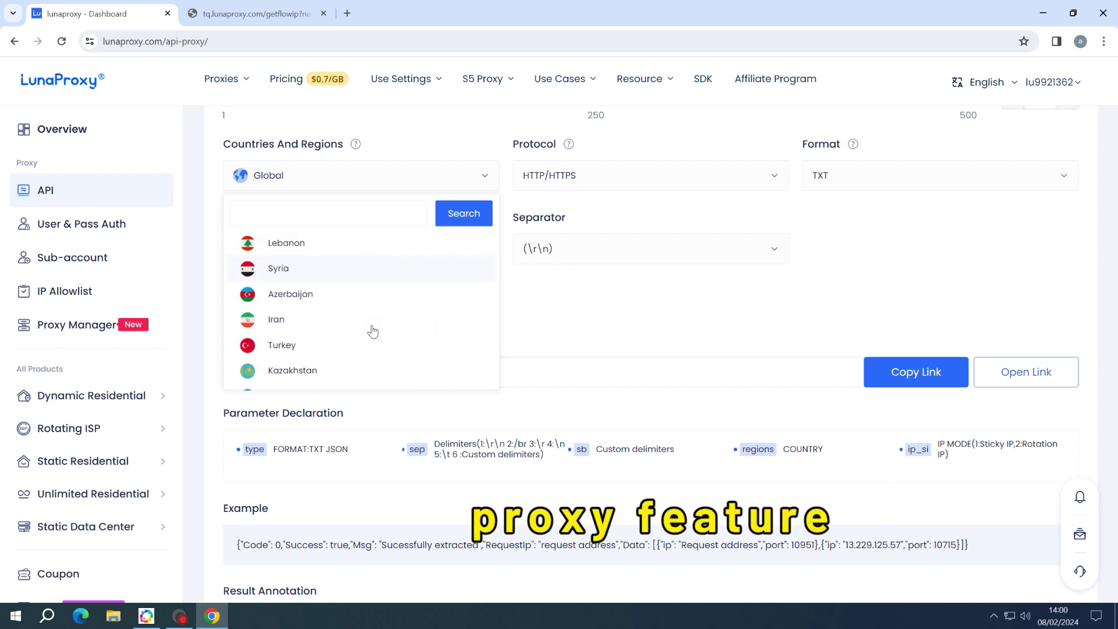
scroll(373, 331, down, 2)
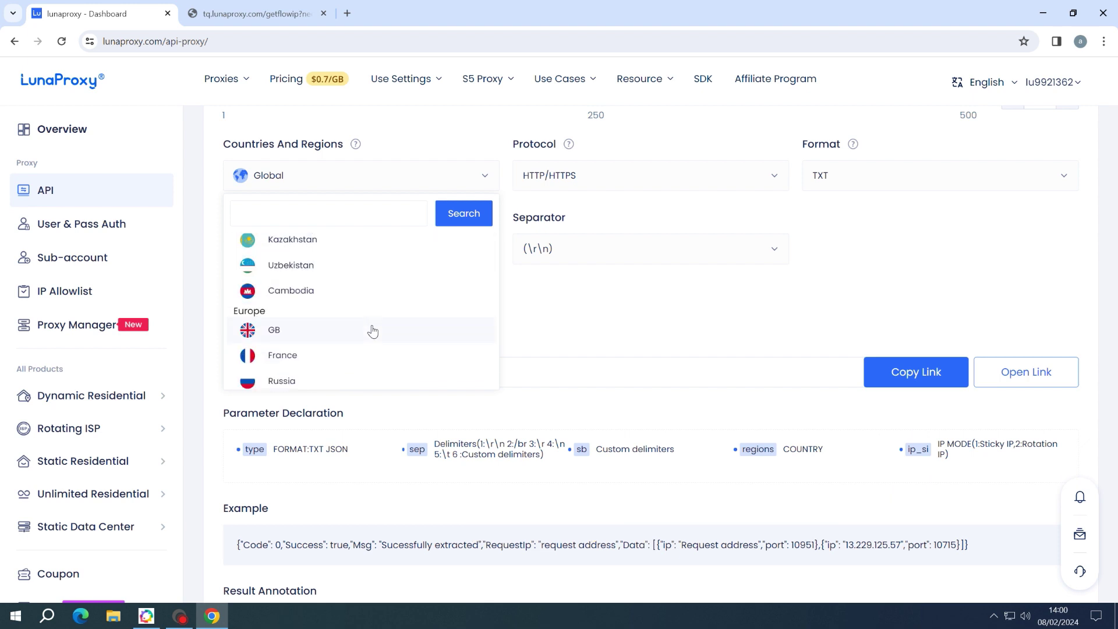
click(373, 330)
click(367, 301)
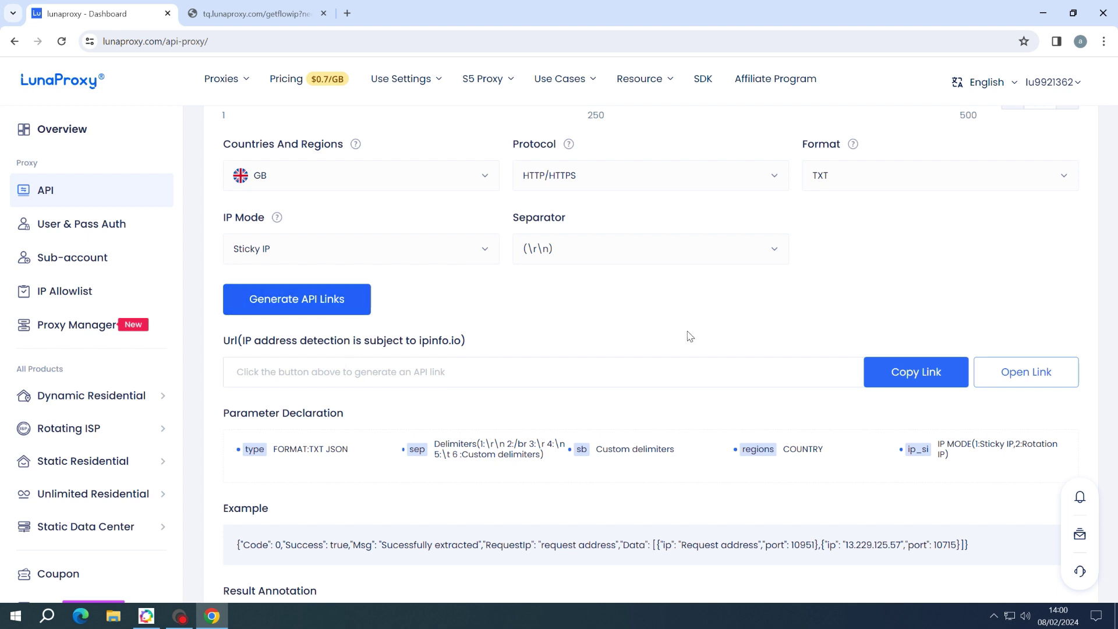
Step: Copy and open the generated API link, copy the full list of proxy addresses, and return to the desktop
click(961, 378)
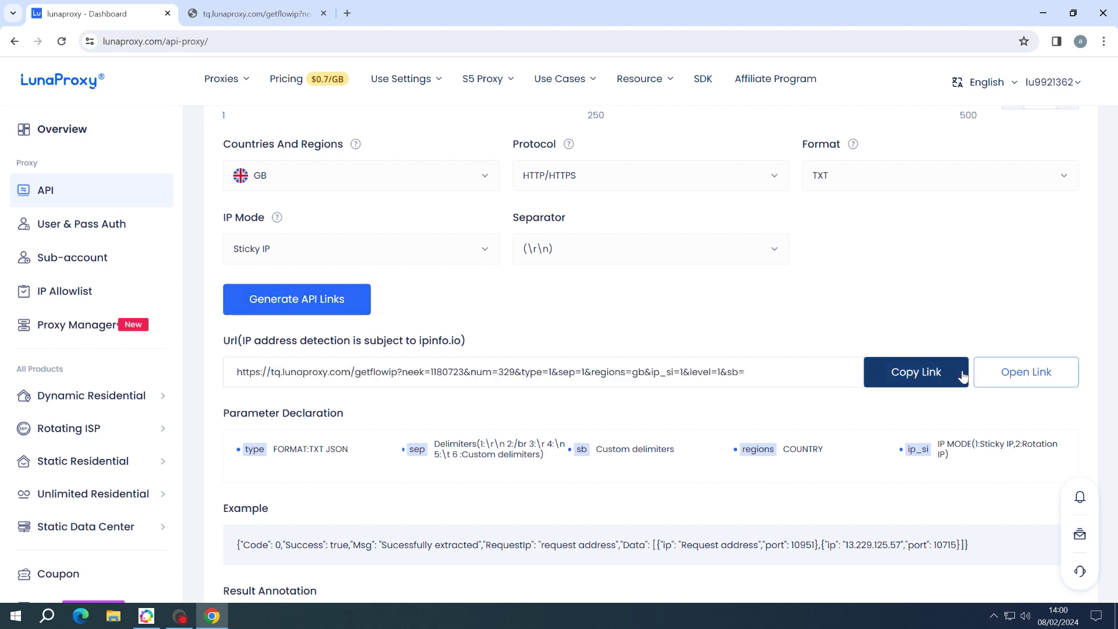
click(1011, 372)
key(ctrl+a)
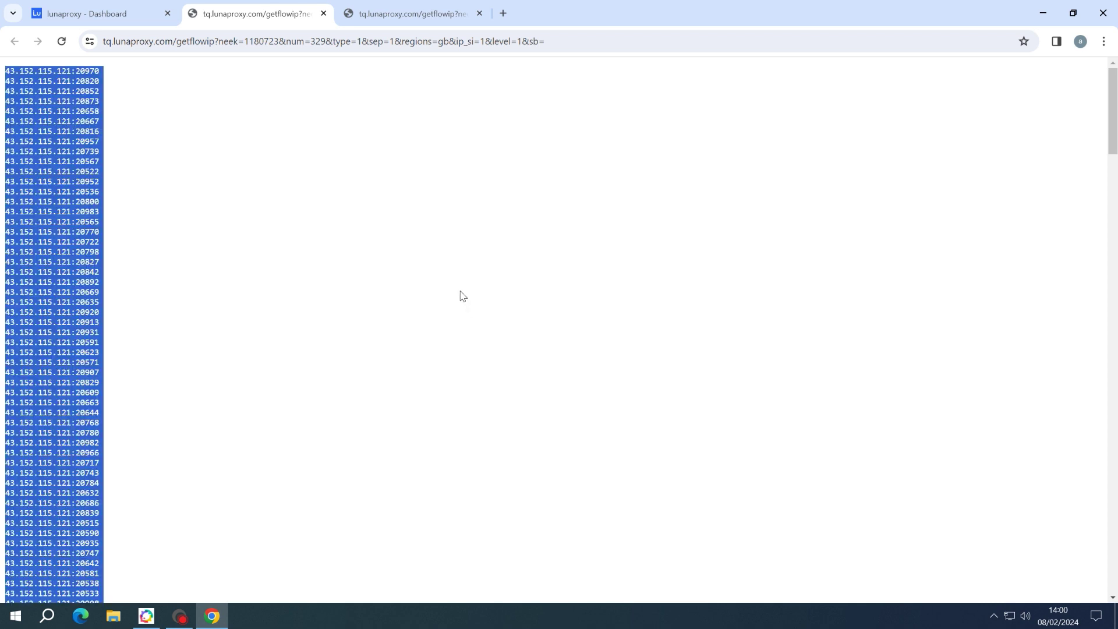
key(super+d)
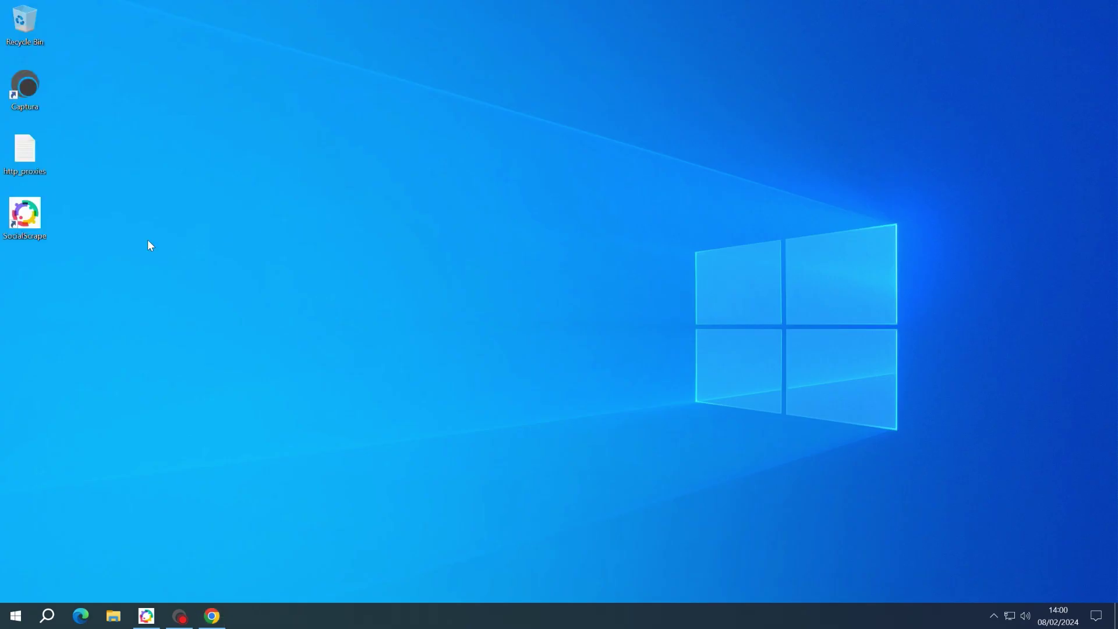
Step: Replace the contents of the desktop text file http_proxies with the copied proxy list, then save and close it
double_click(29, 159)
key(ctrl+a)
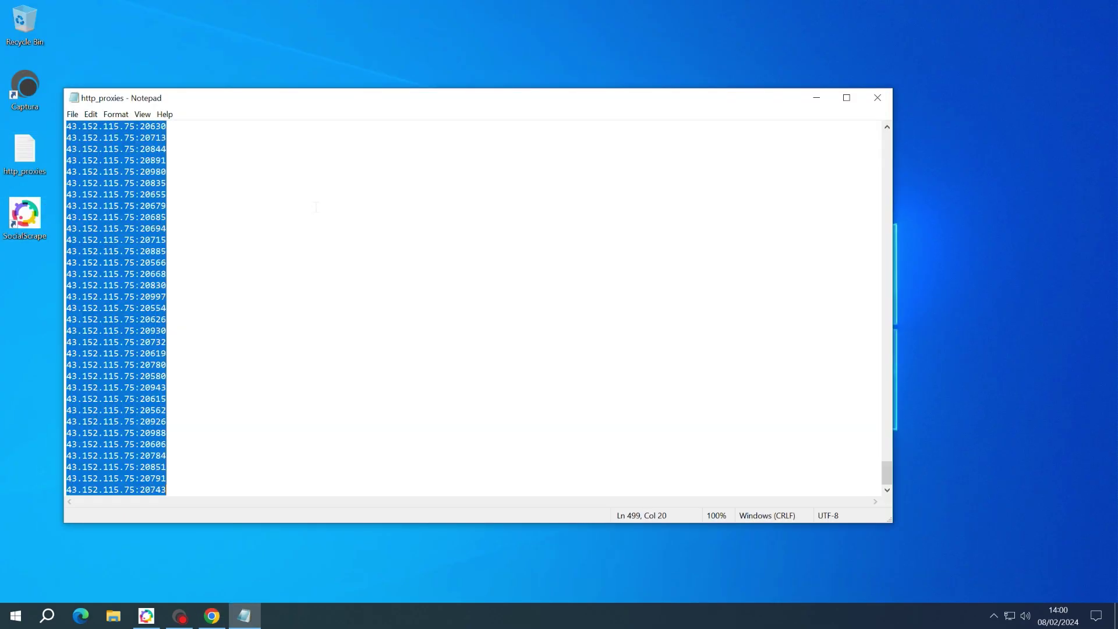
key(Delete)
key(ctrl+v)
key(ctrl+s)
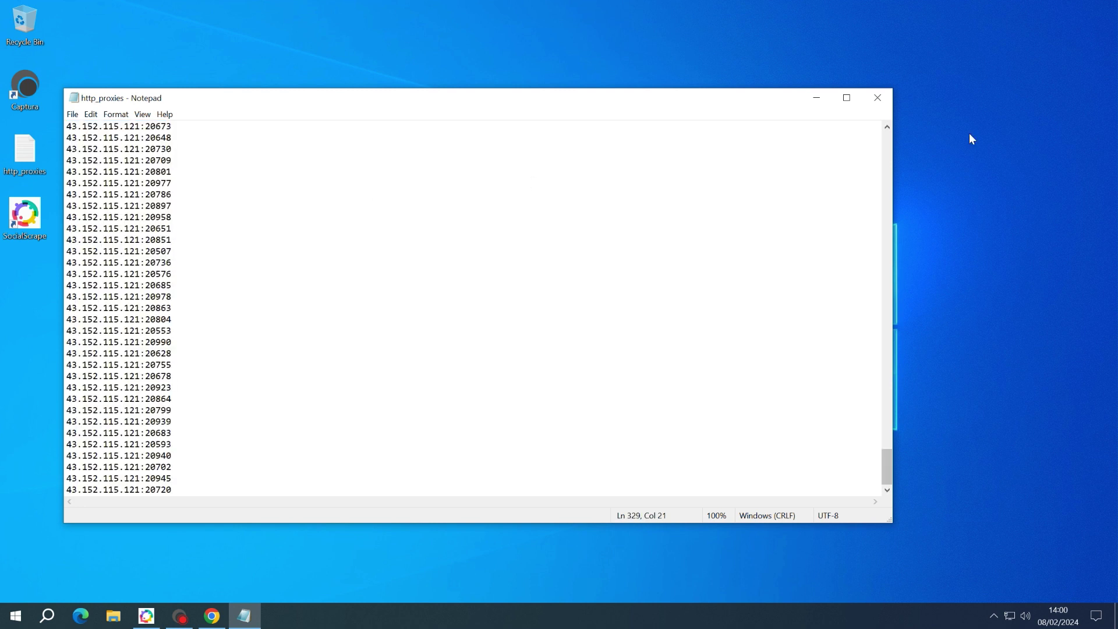
click(877, 98)
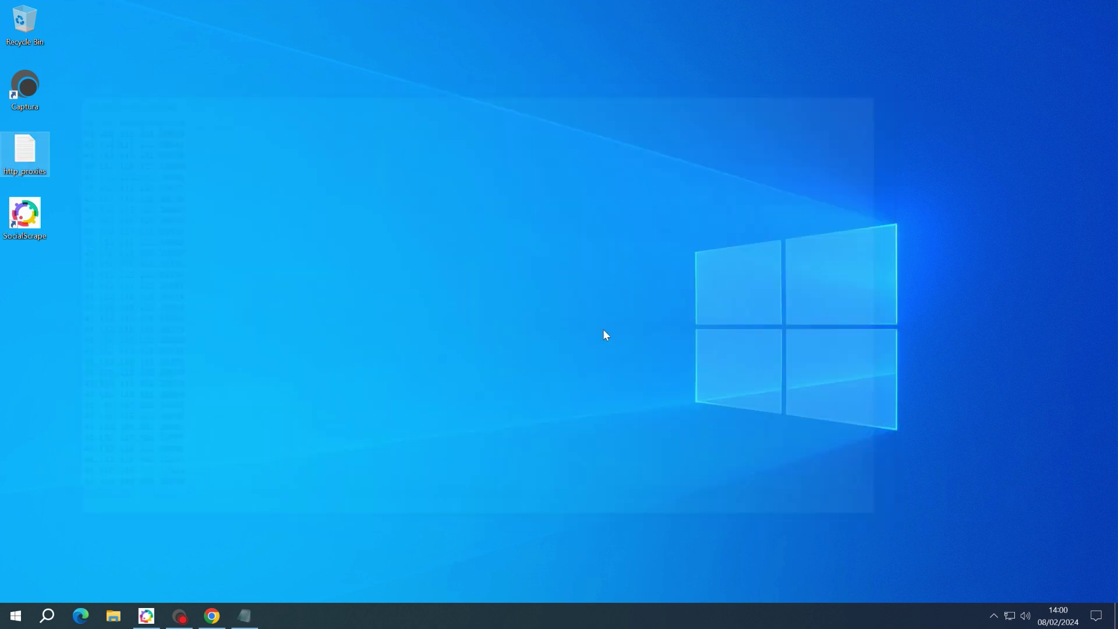
Step: Switch to Social Network Data Bulk Scrape, import http_proxies from the Desktop as the proxy list, and test the proxies briefly before stopping
click(146, 615)
click(243, 143)
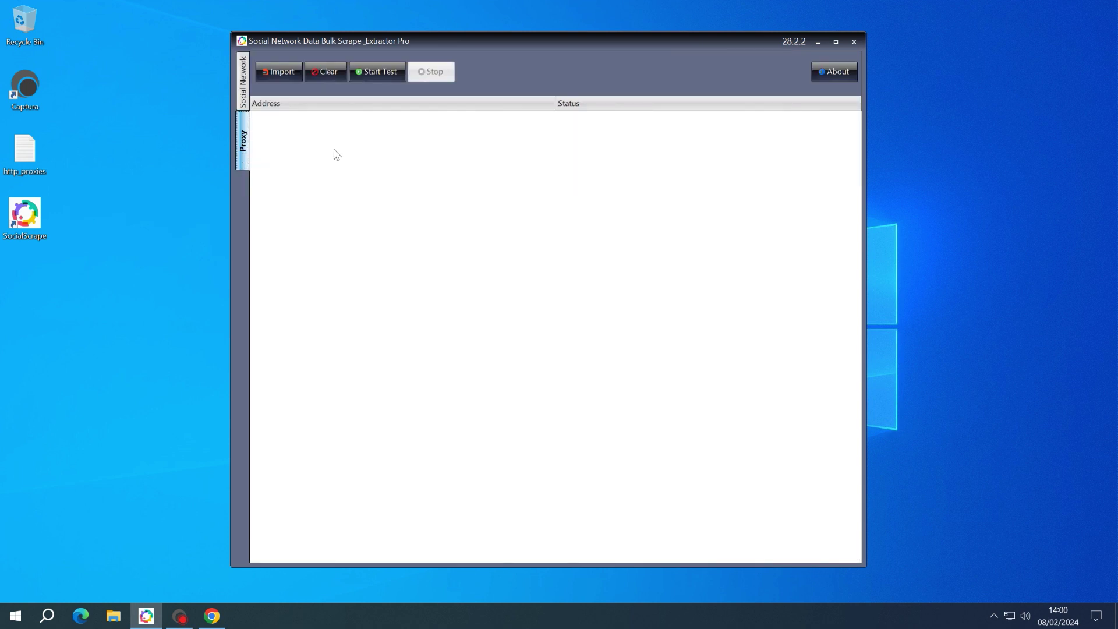
click(282, 72)
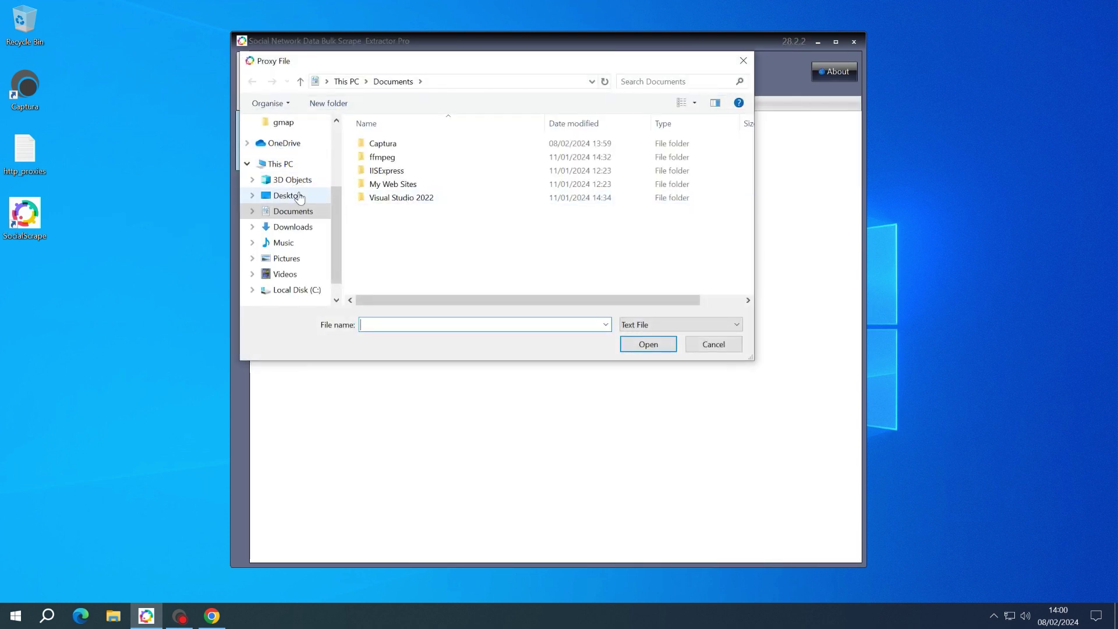
click(280, 195)
double_click(388, 174)
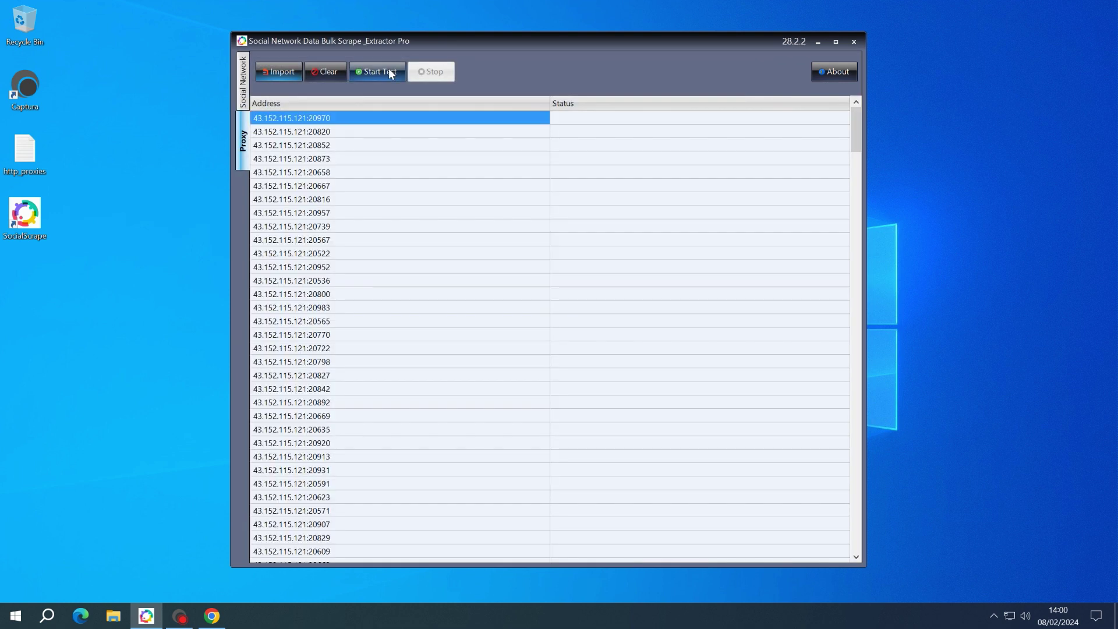
click(389, 68)
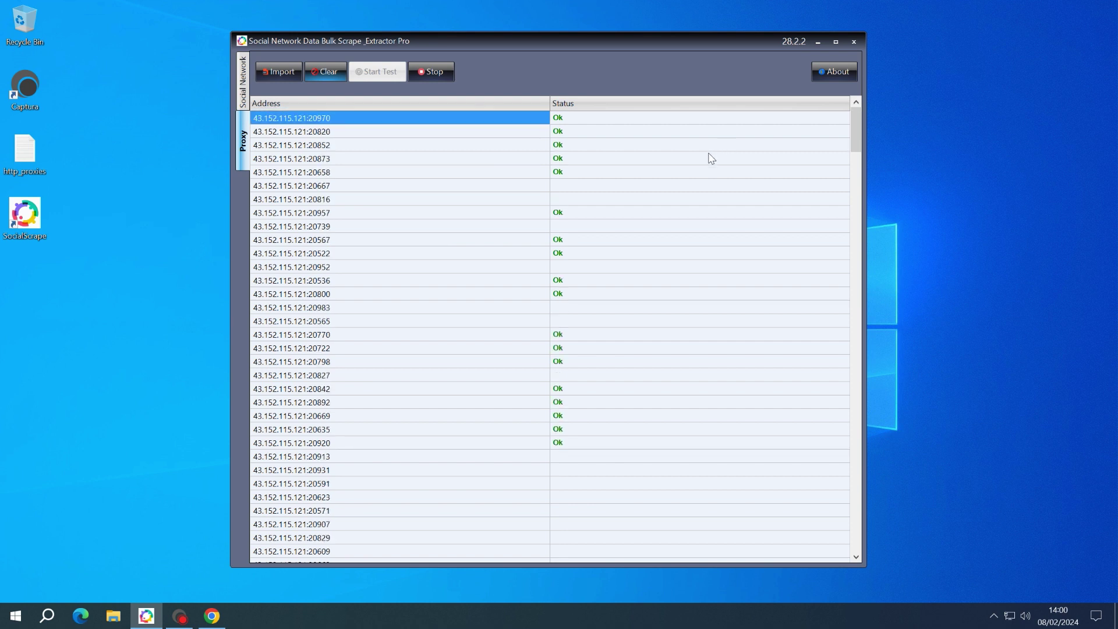
click(439, 71)
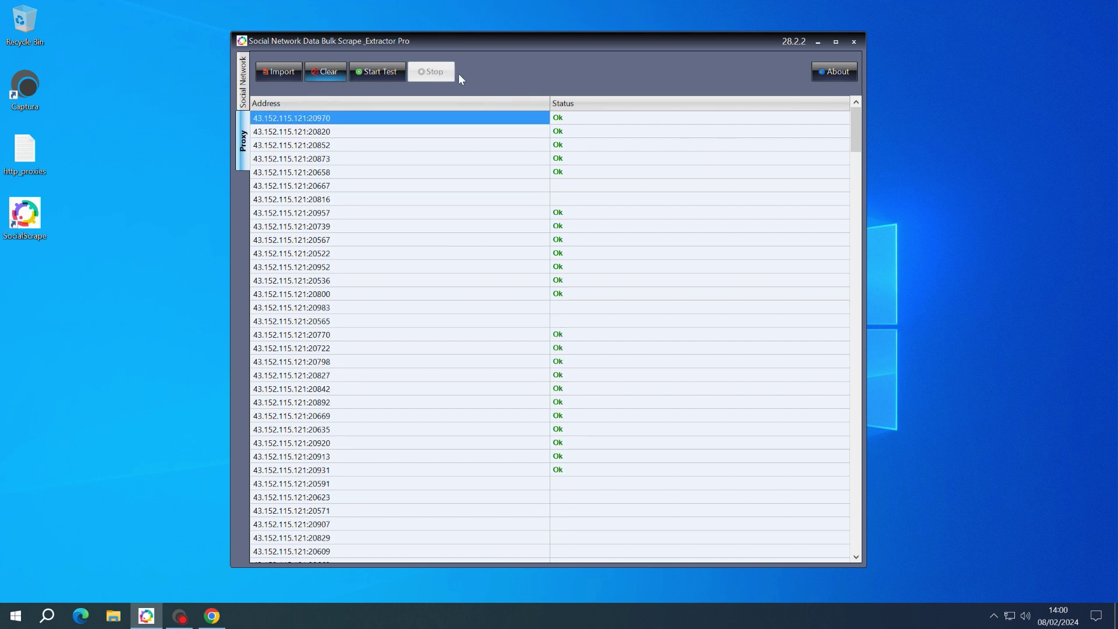
Step: Enable the proxy in the social network search settings and start extracting LinkedIn contact data for the listed keywords
click(247, 77)
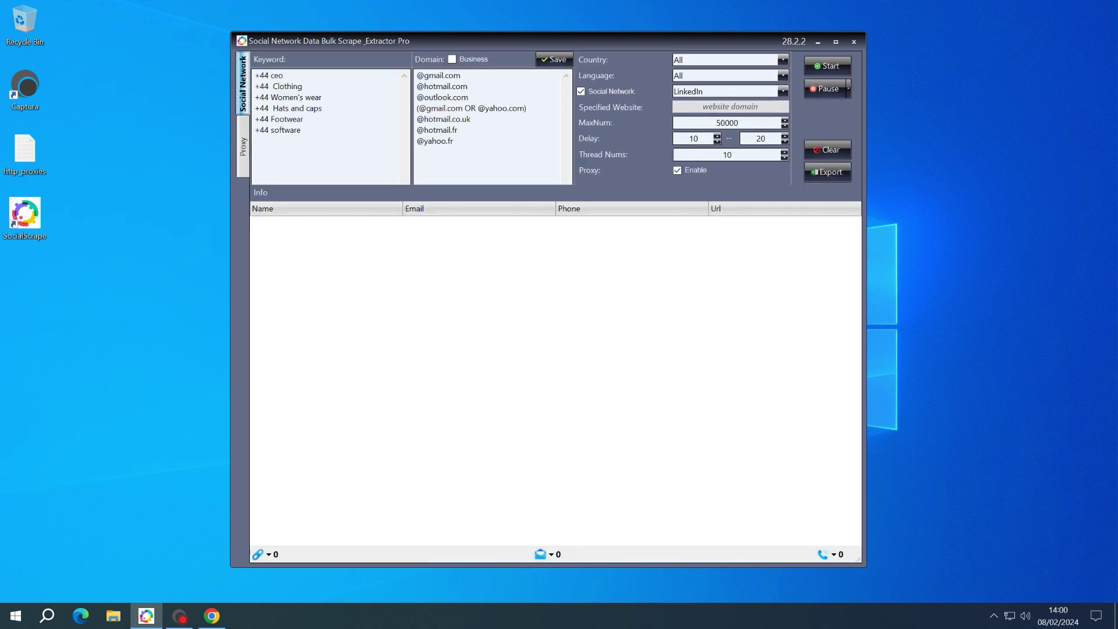
key(ctrl+a)
click(327, 97)
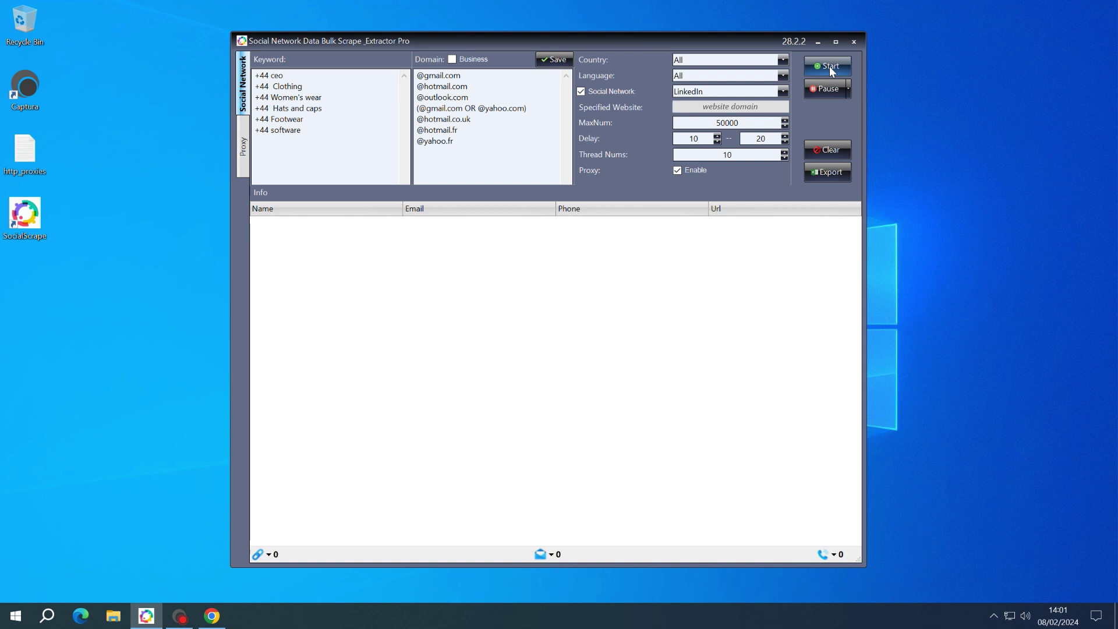
click(829, 65)
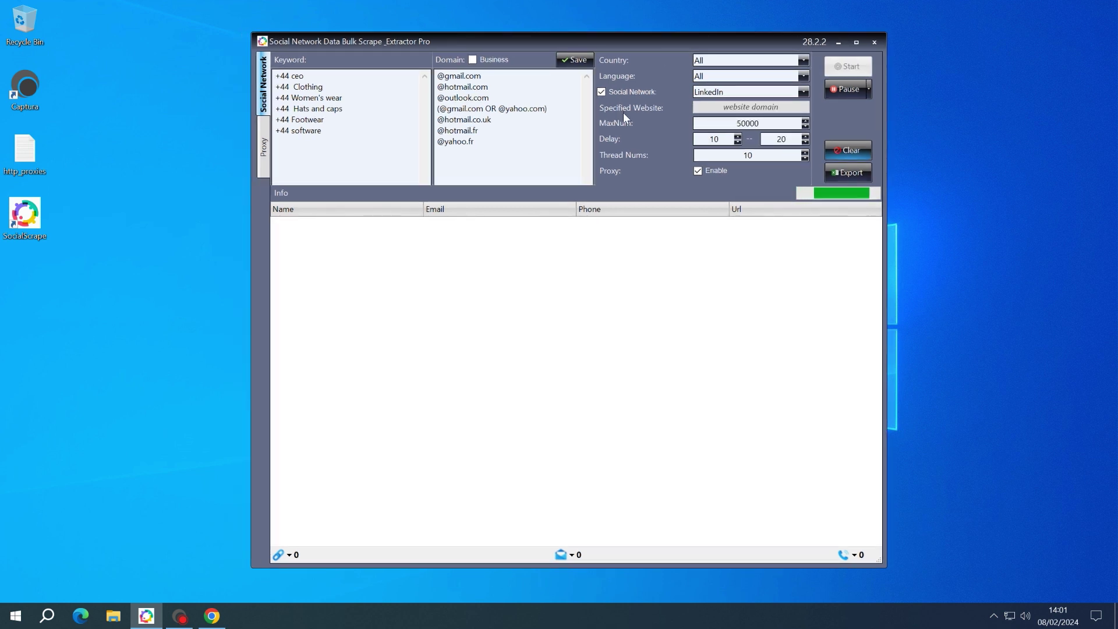
drag(593, 40, 579, 39)
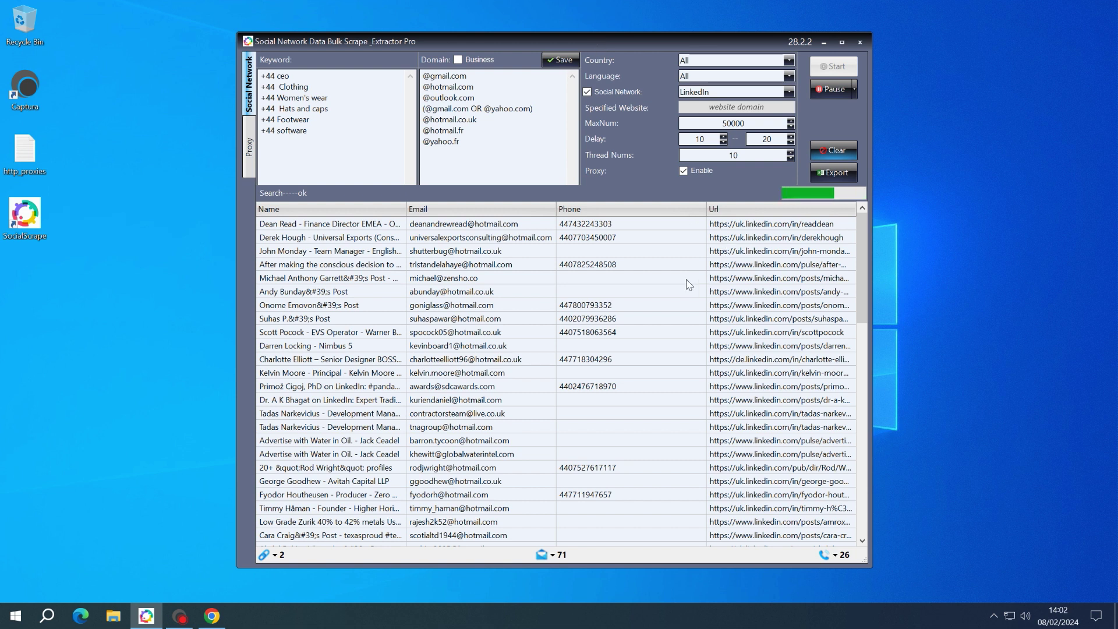
Step: Pause the LinkedIn run, change the social network to Facebook and start the extraction
click(836, 90)
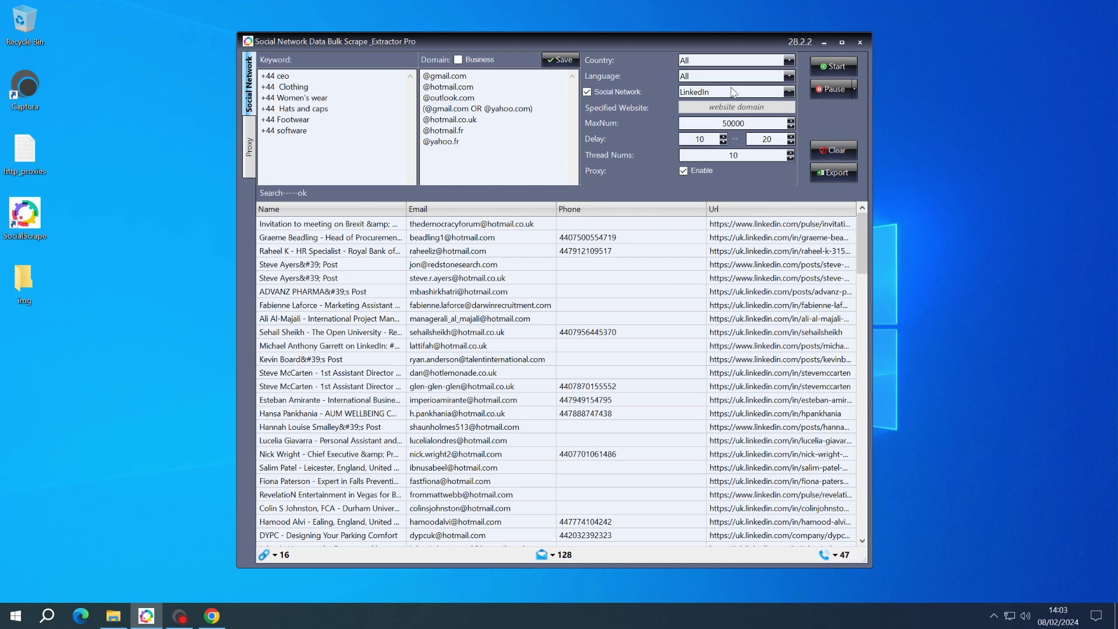
click(733, 92)
click(733, 107)
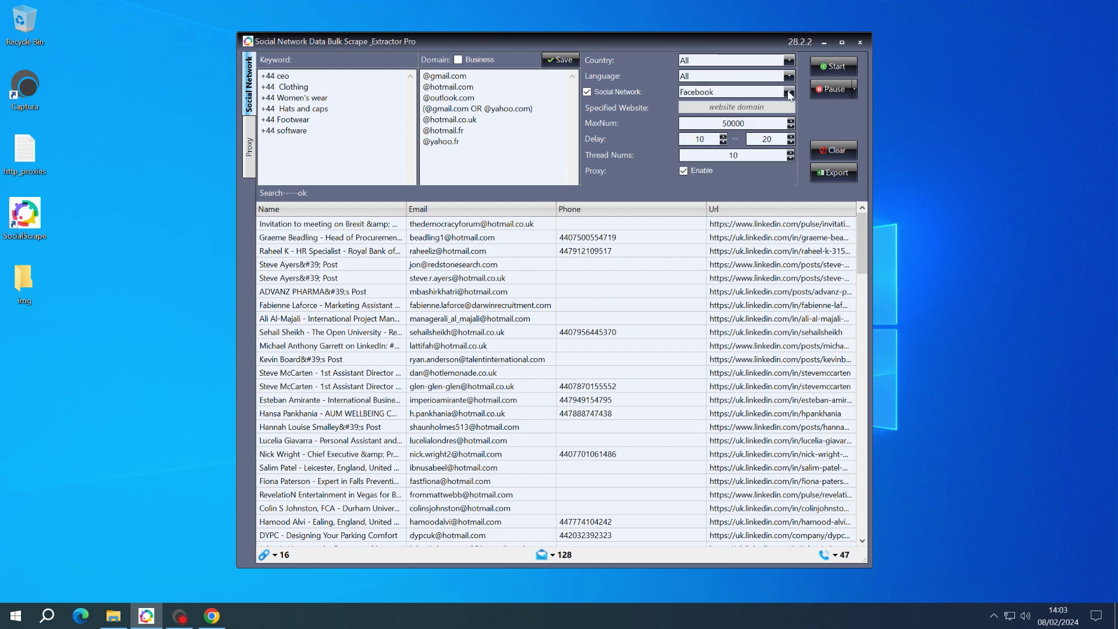
click(832, 66)
drag(709, 48, 699, 48)
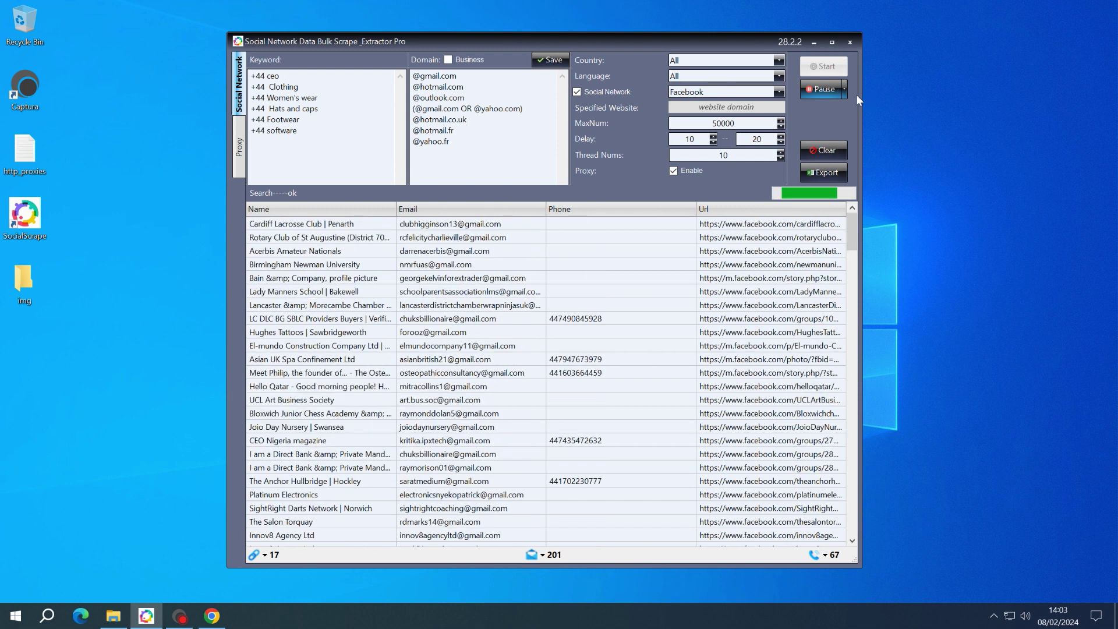
Step: Pause the Facebook run and start extracting from Instagram instead, closing the File Explorer window behind the program
click(835, 88)
click(845, 89)
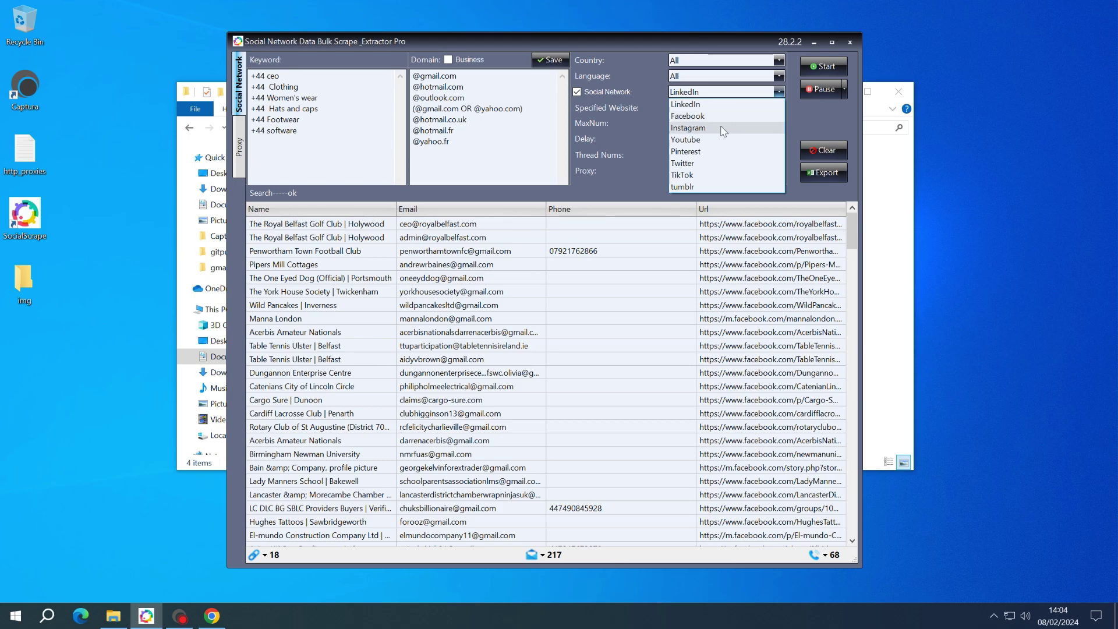
click(723, 123)
click(818, 70)
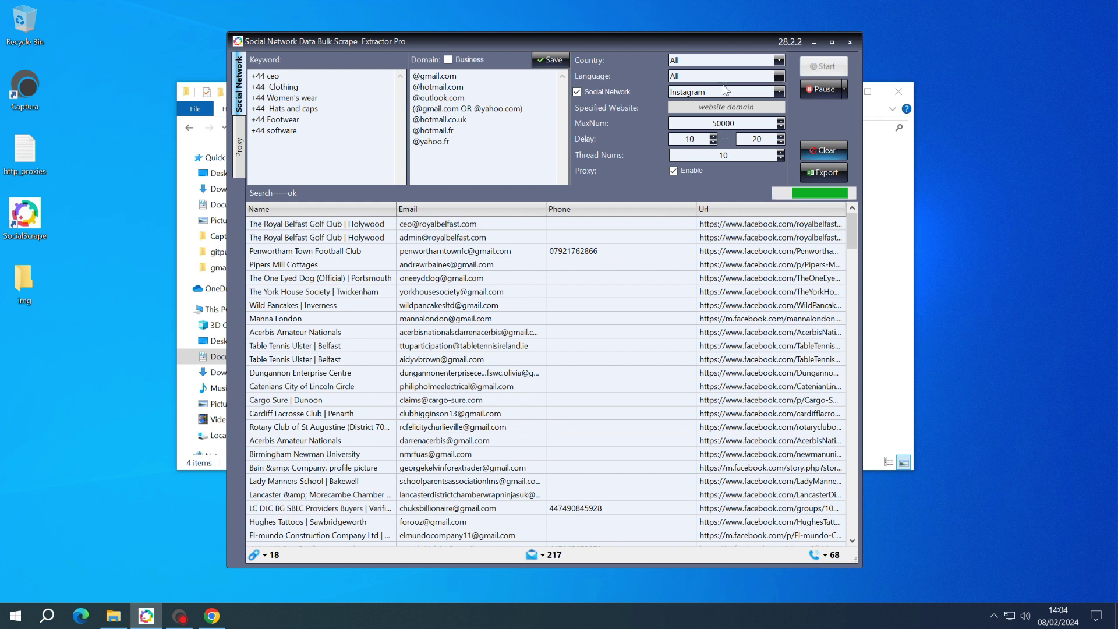
click(880, 105)
click(897, 92)
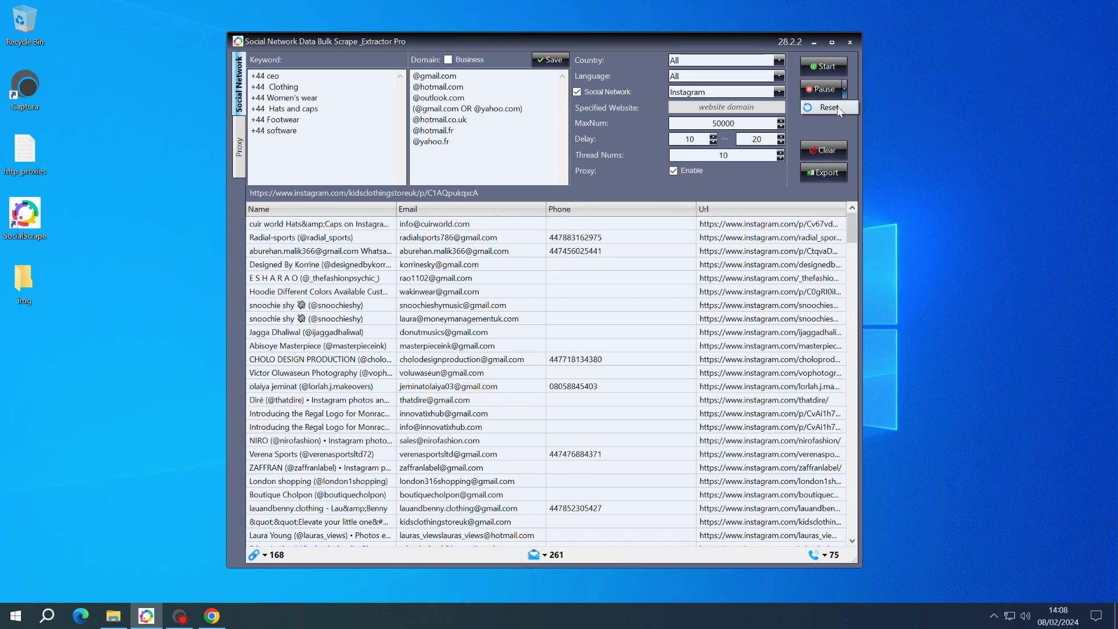
Step: Change the social network from Instagram to Youtube and start the extraction
click(779, 91)
click(720, 138)
click(822, 65)
drag(684, 45, 690, 47)
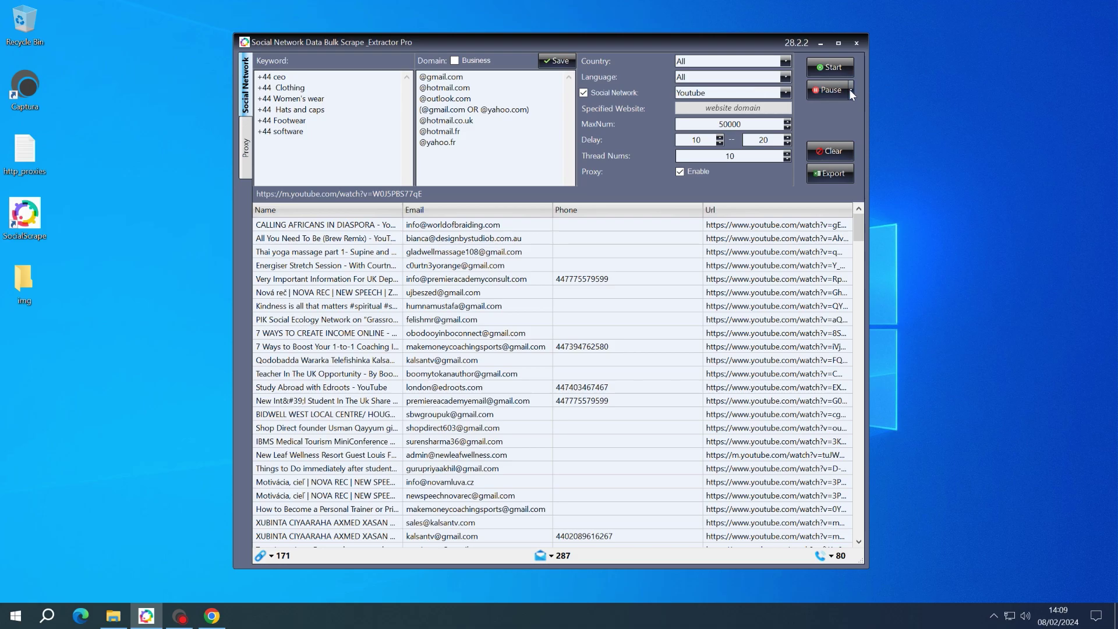
Step: Reset the Youtube run, change the social network to Pinterest and start the extraction
click(850, 91)
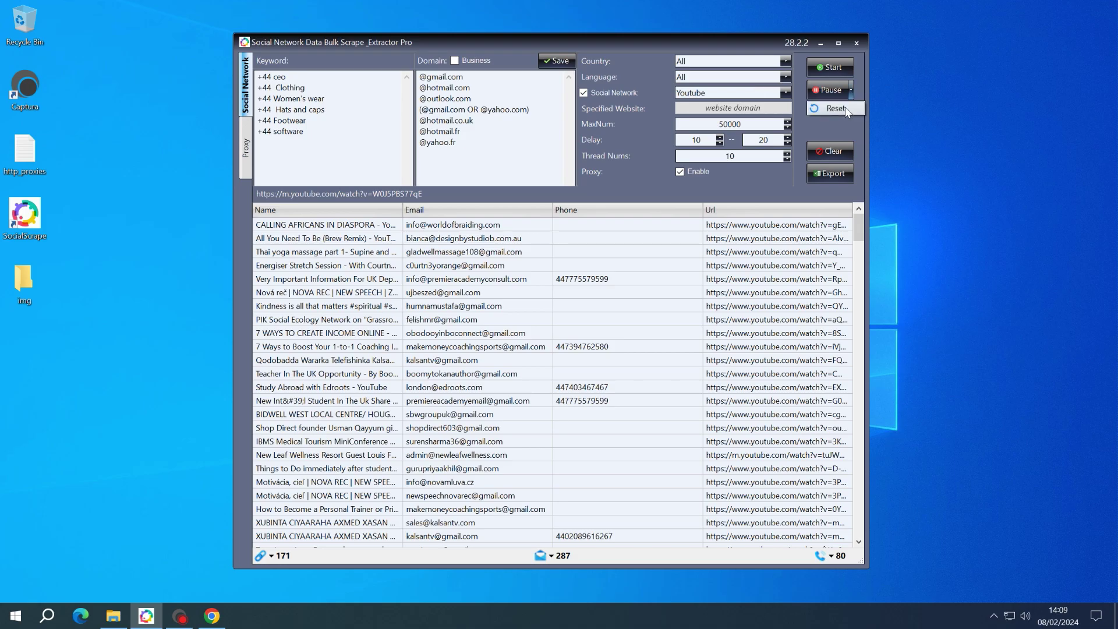
click(787, 91)
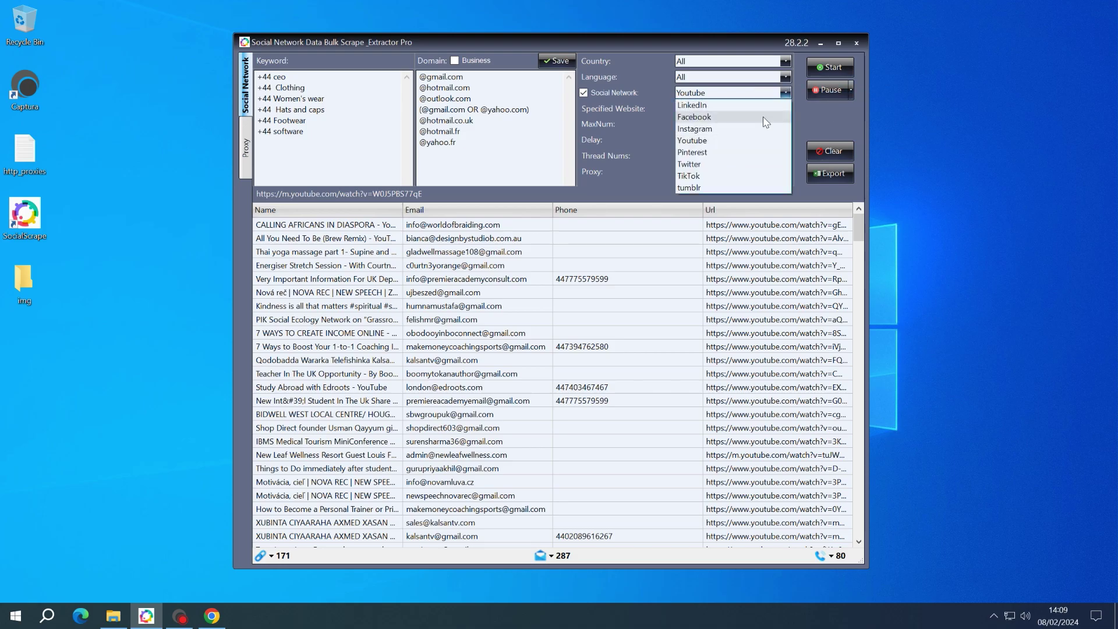
click(727, 152)
click(822, 68)
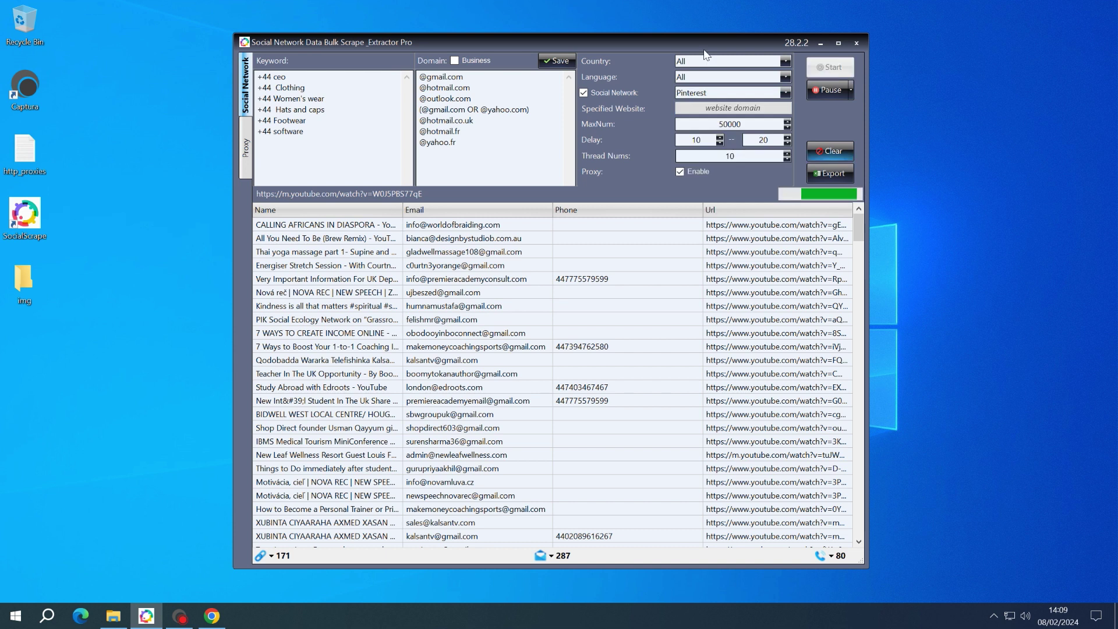
Step: Pause the Pinterest run, change the social network to Twitter and start the extraction
click(840, 90)
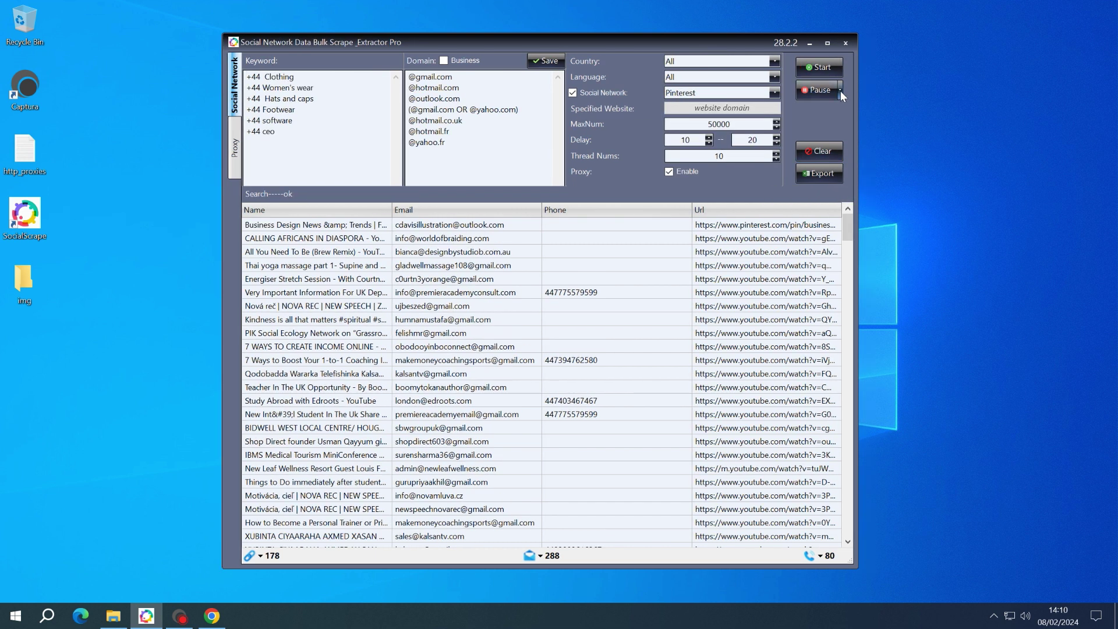
mouse_move(636, 51)
mouse_down()
mouse_move(615, 45)
mouse_move(625, 46)
mouse_up()
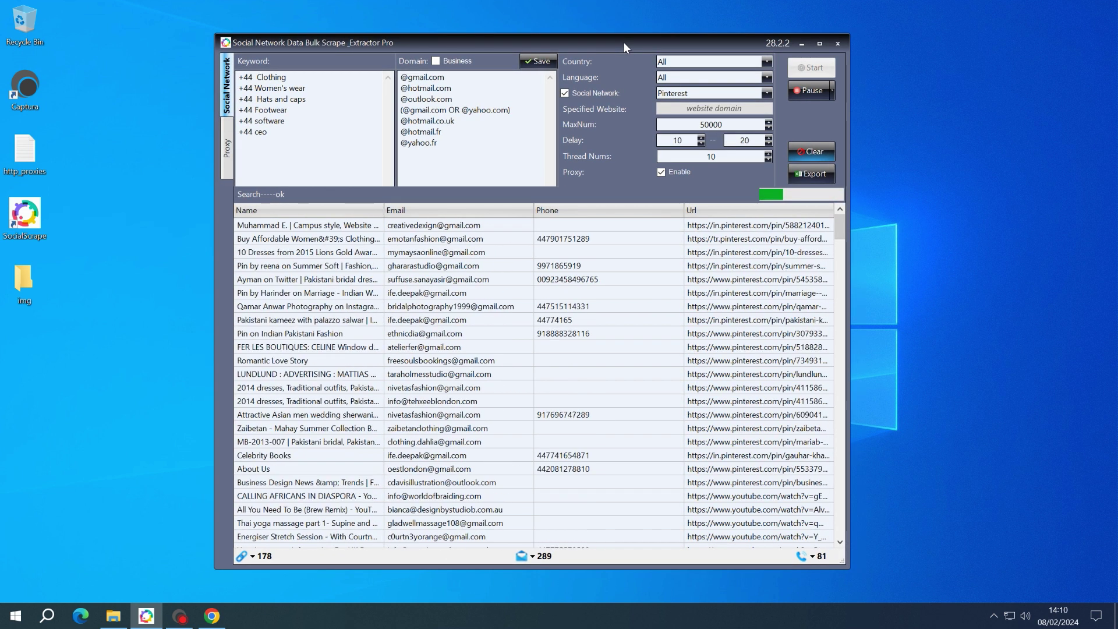
click(786, 89)
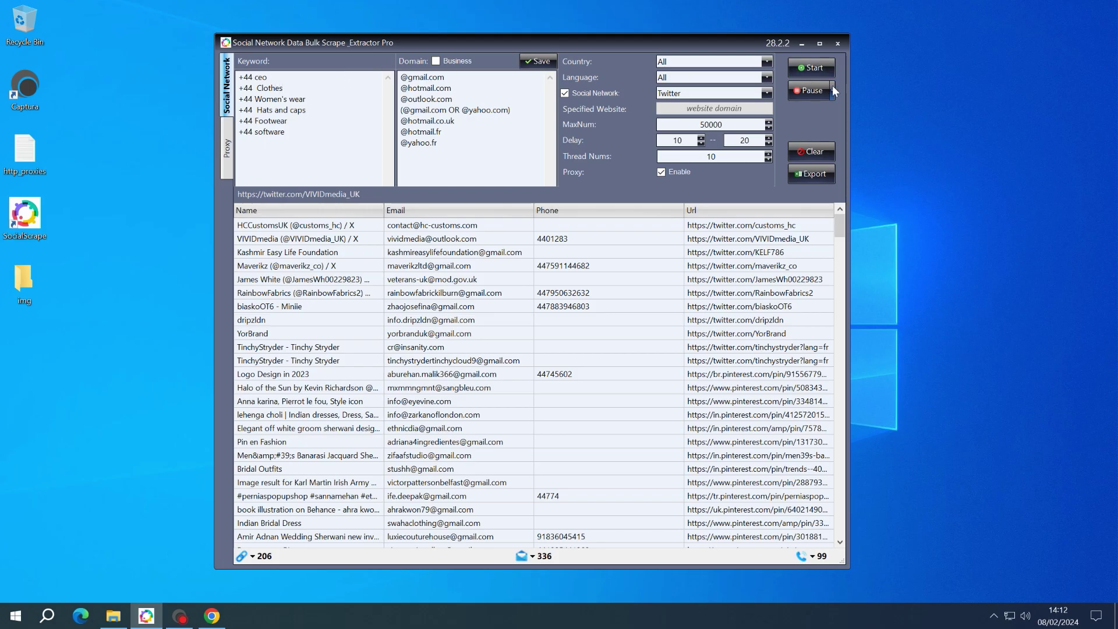
click(798, 69)
drag(666, 41, 669, 41)
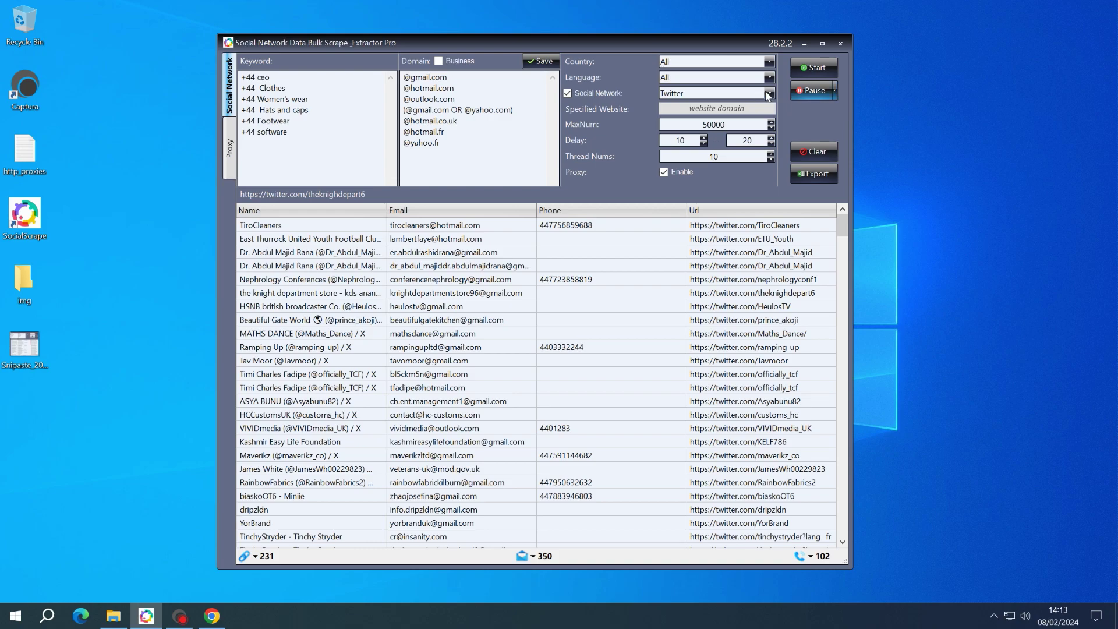
Step: Change the social network from Twitter to TikTok and start the extraction
click(768, 95)
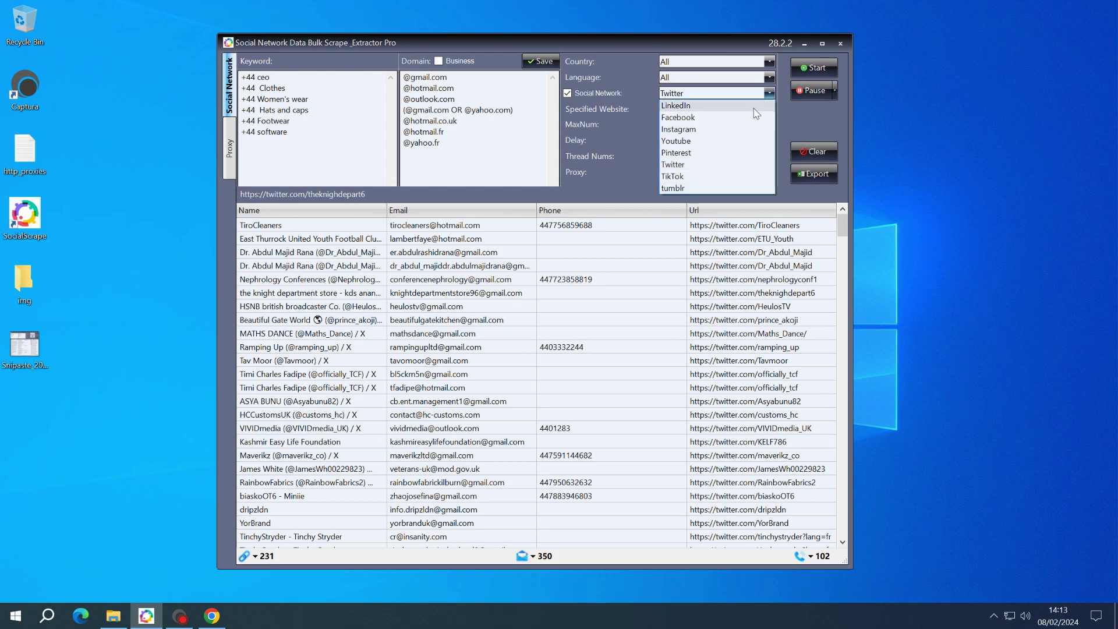
click(694, 177)
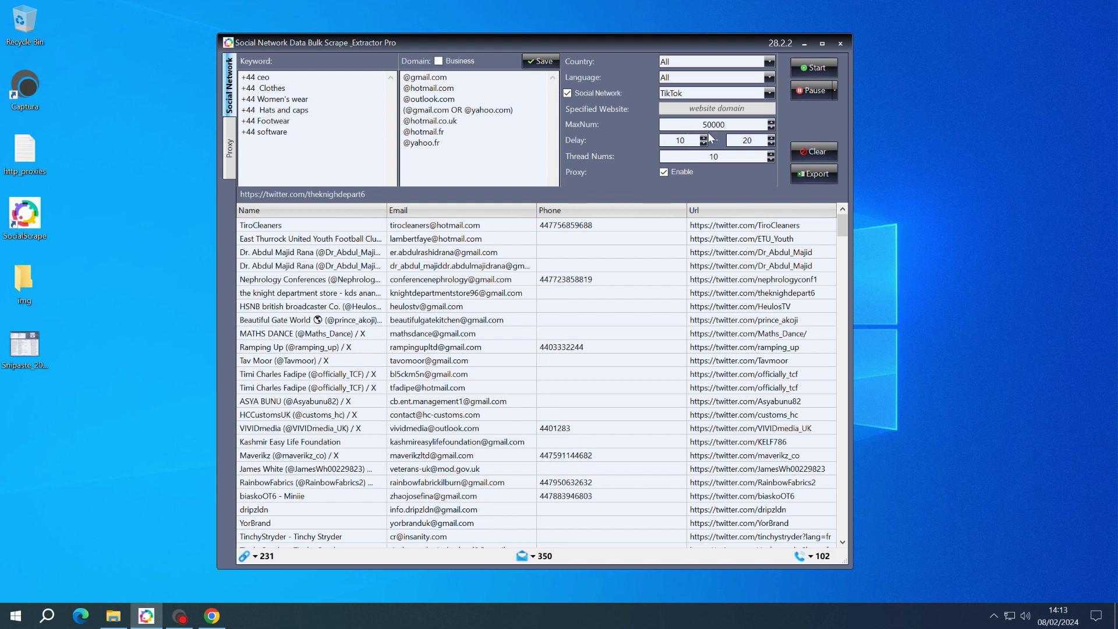
click(808, 70)
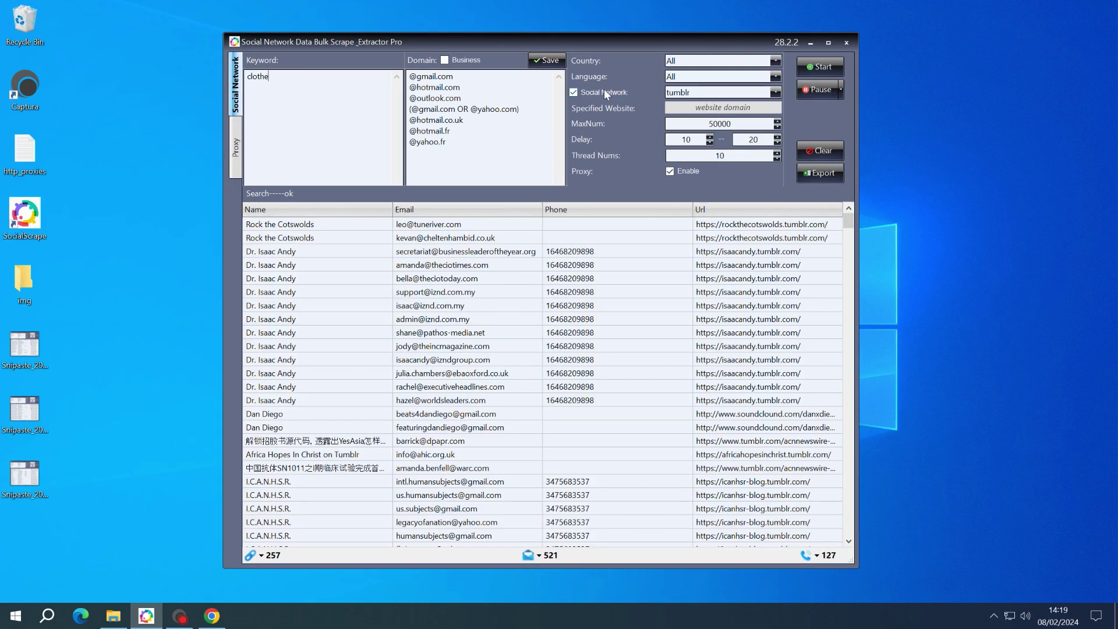
Step: Turn off the social network option, set the specified website to aliexpress.com and start the extraction
click(603, 92)
click(682, 108)
text(aliexpress.com)
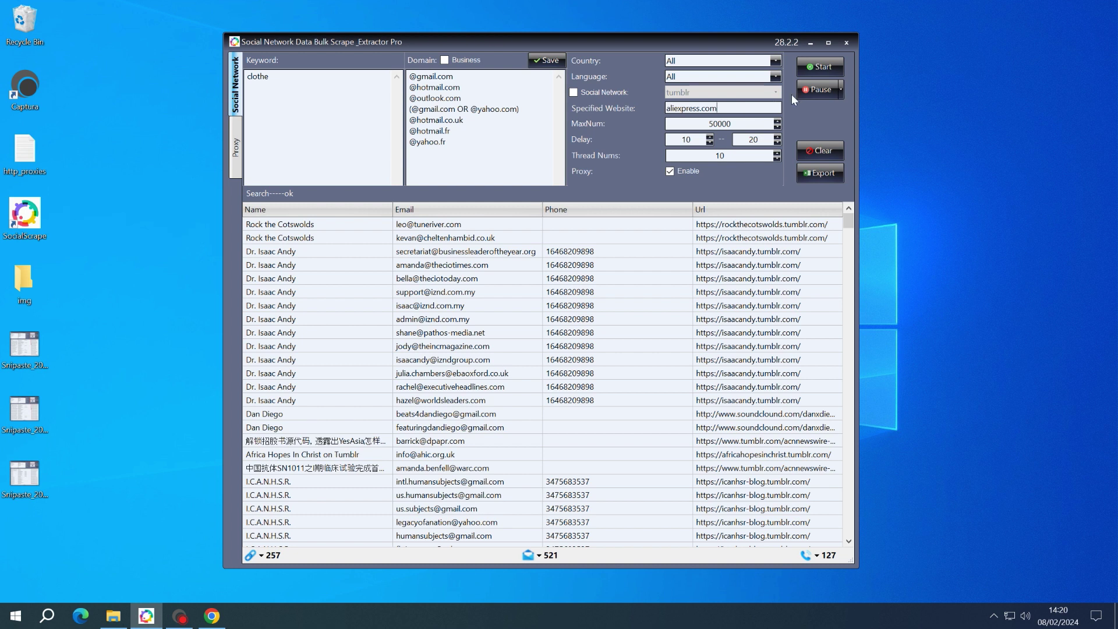
click(822, 69)
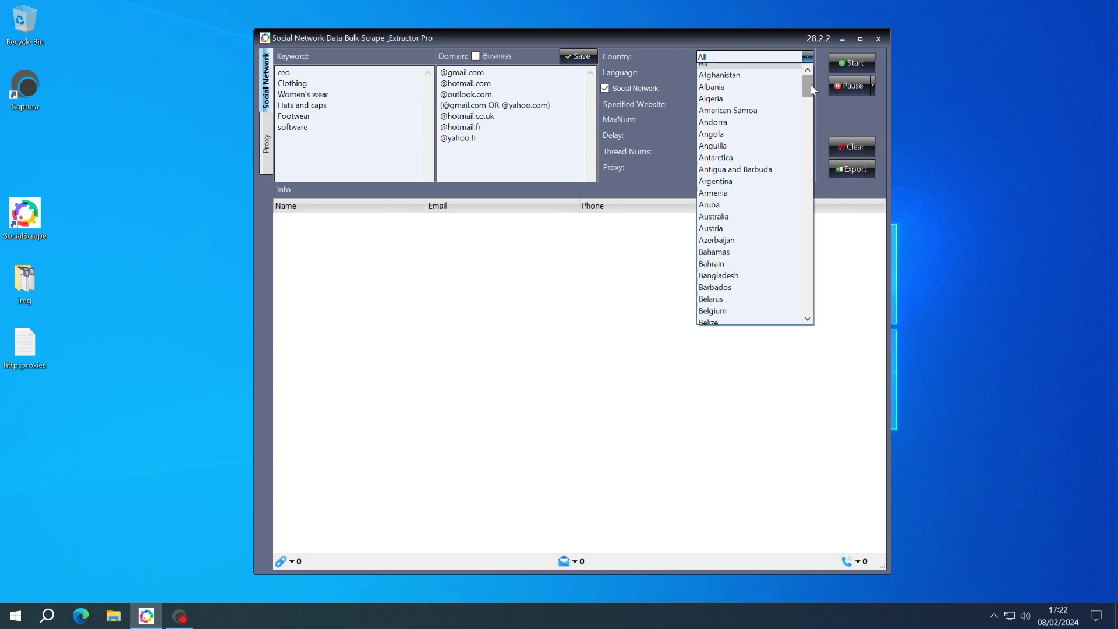
Step: Set the country filter for the extraction to United Kingdom
drag(810, 84, 810, 258)
click(724, 157)
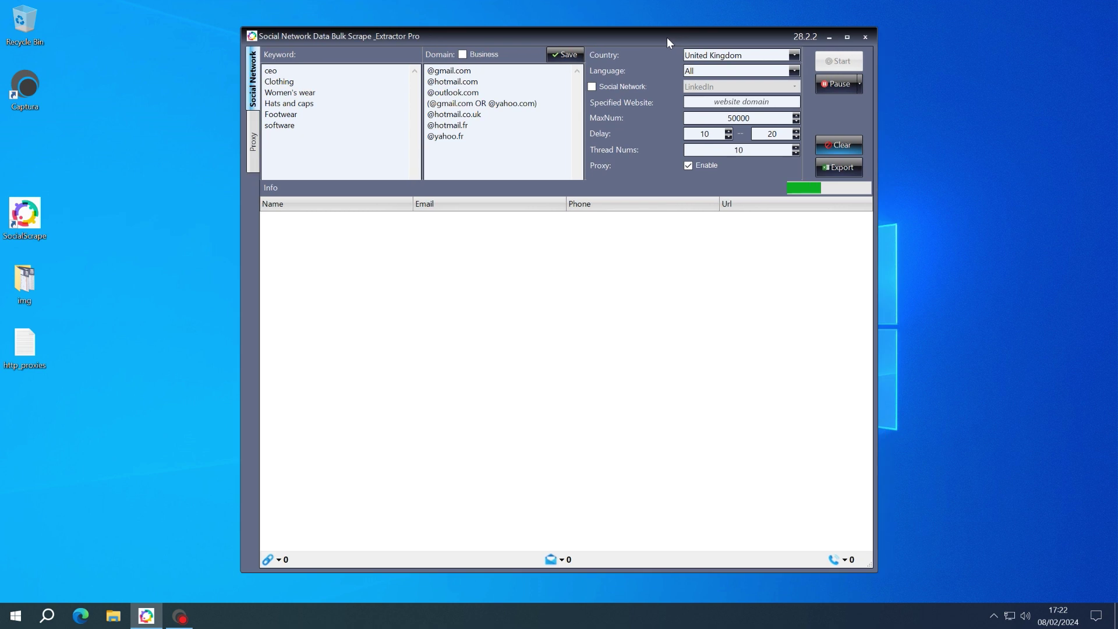